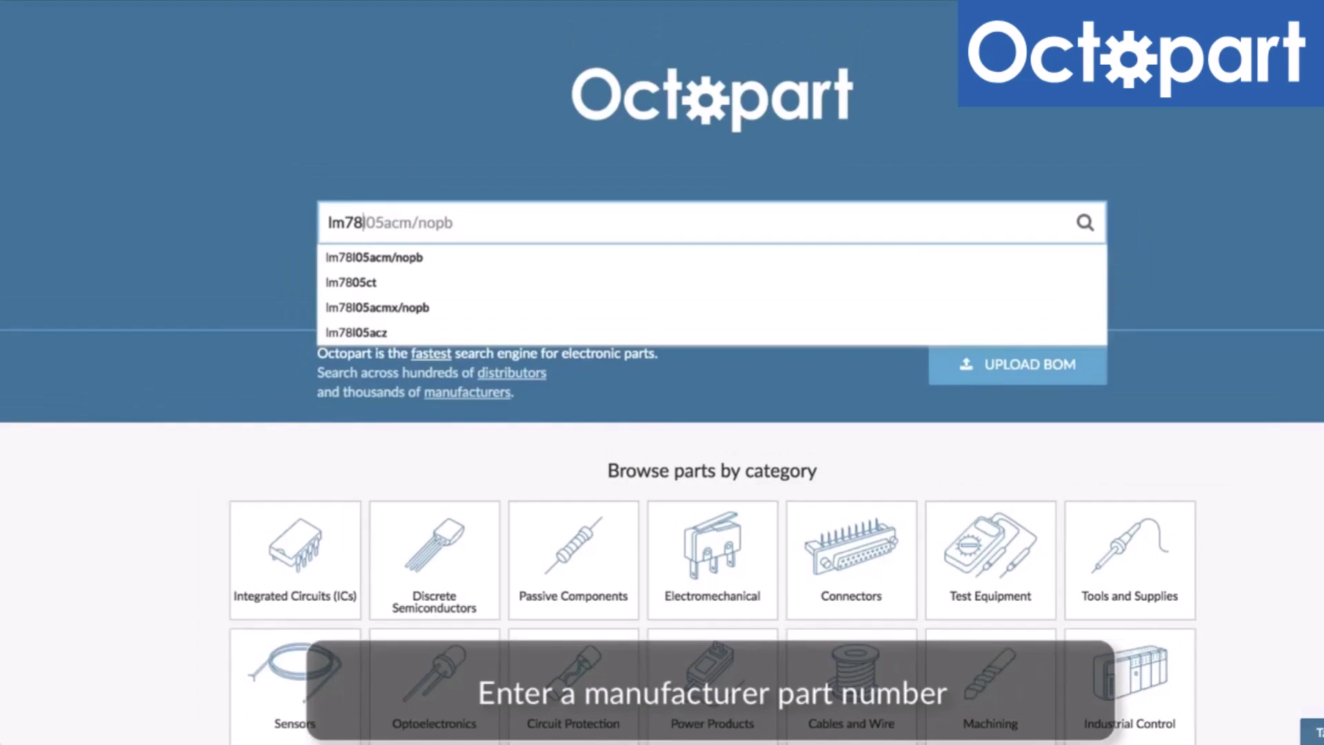
pyautogui.write('05ct')
# Step: Submit the Octopart search for the lm7805ct part number
pyautogui.press('Return')
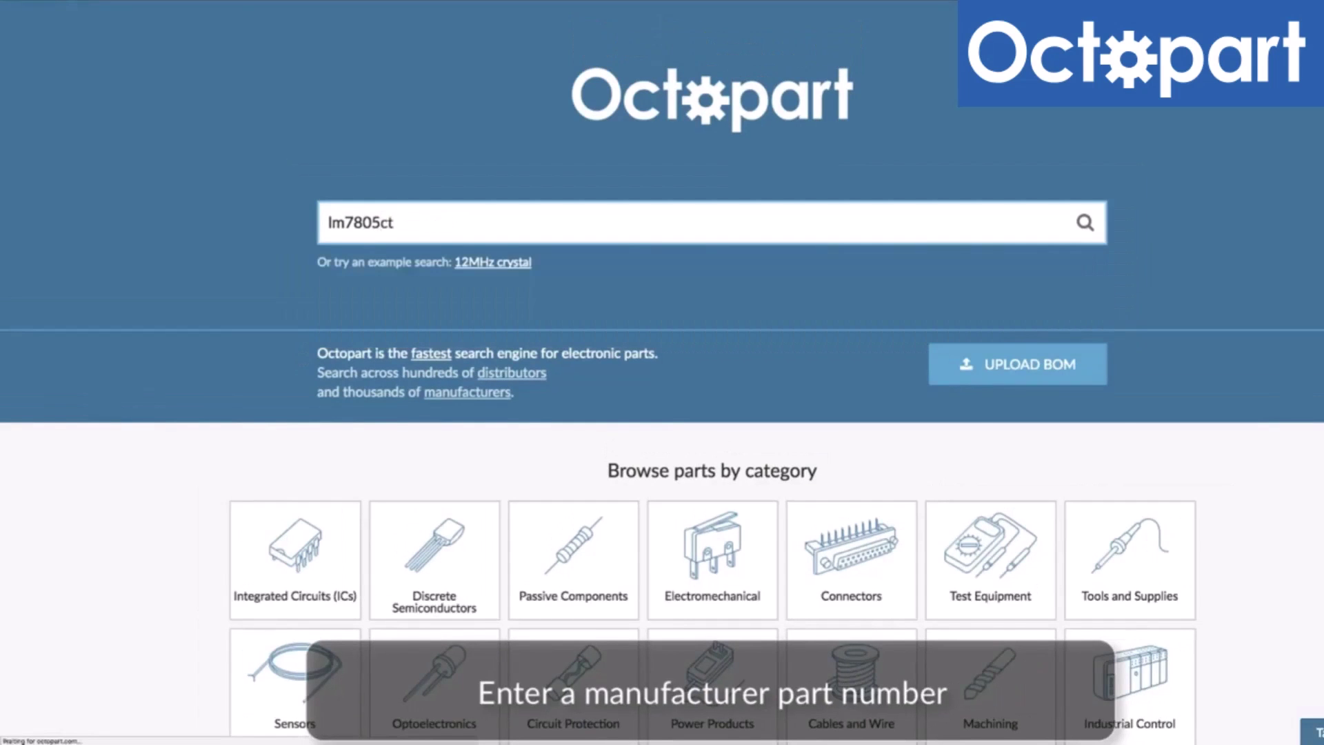